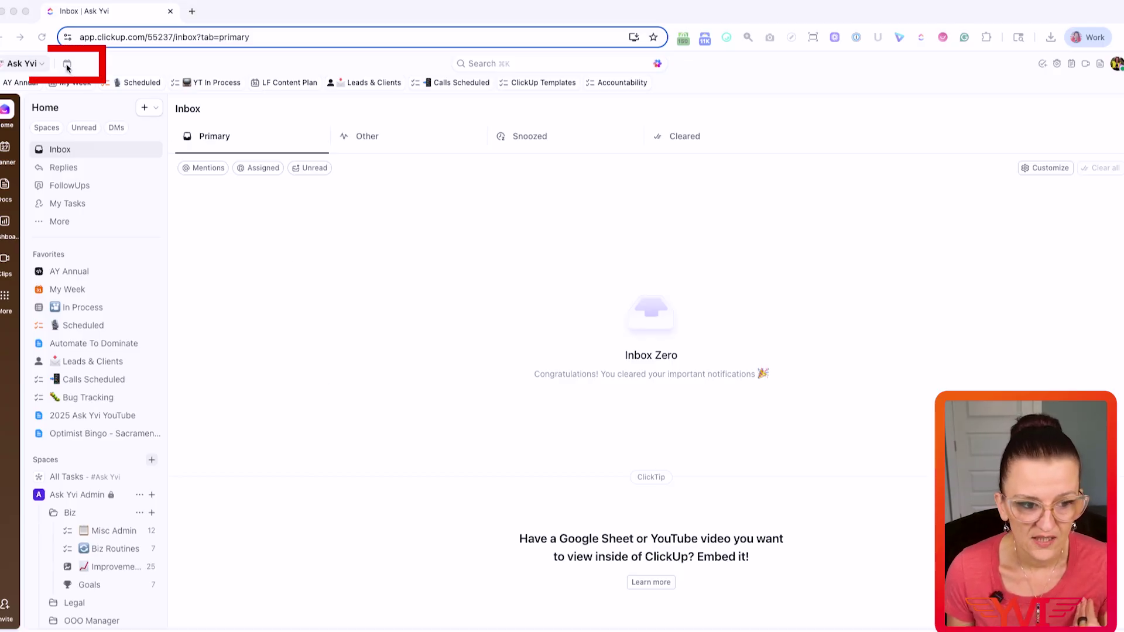
# Connect the Google account's calendar to ClickUp and grant ClickUp access to it.
pyautogui.click(68, 64)
pyautogui.click(67, 64)
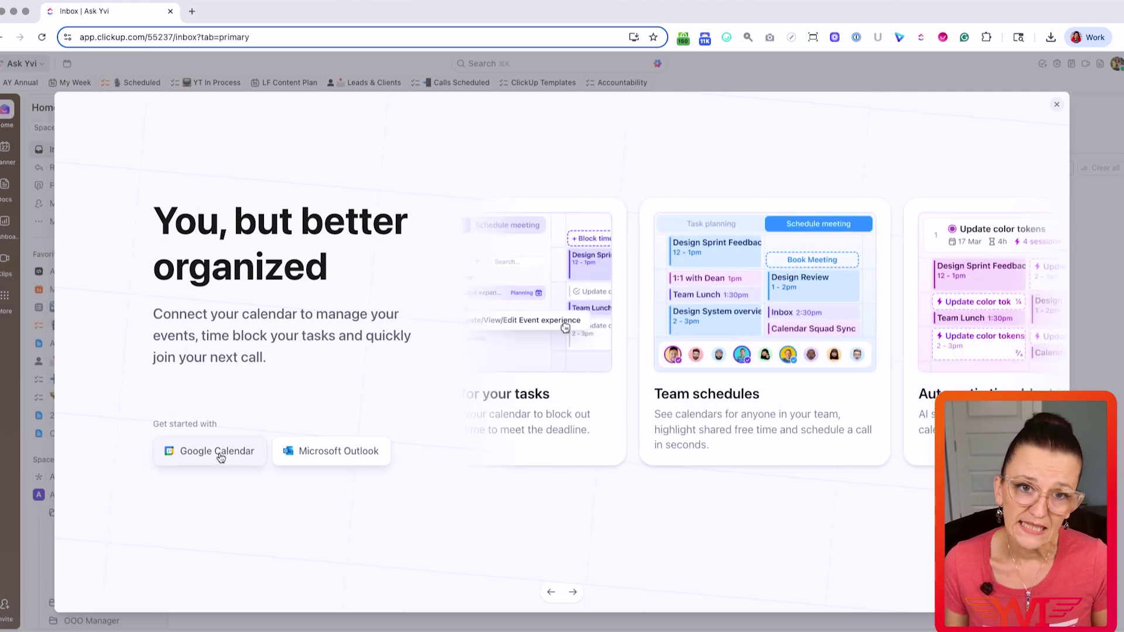
pyautogui.click(220, 455)
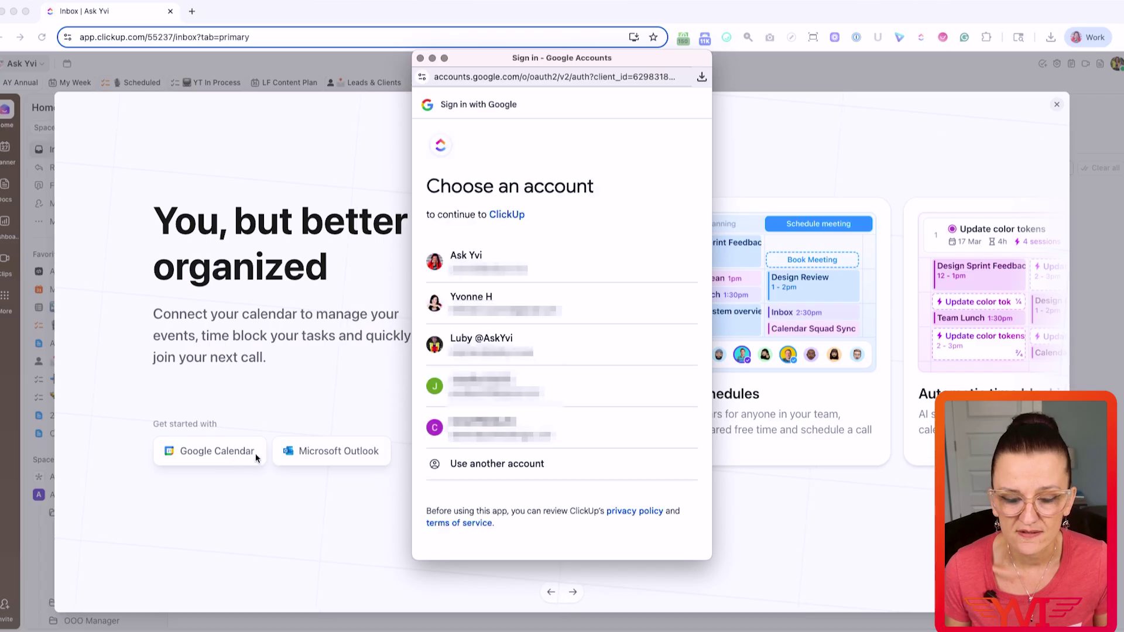
pyautogui.click(466, 265)
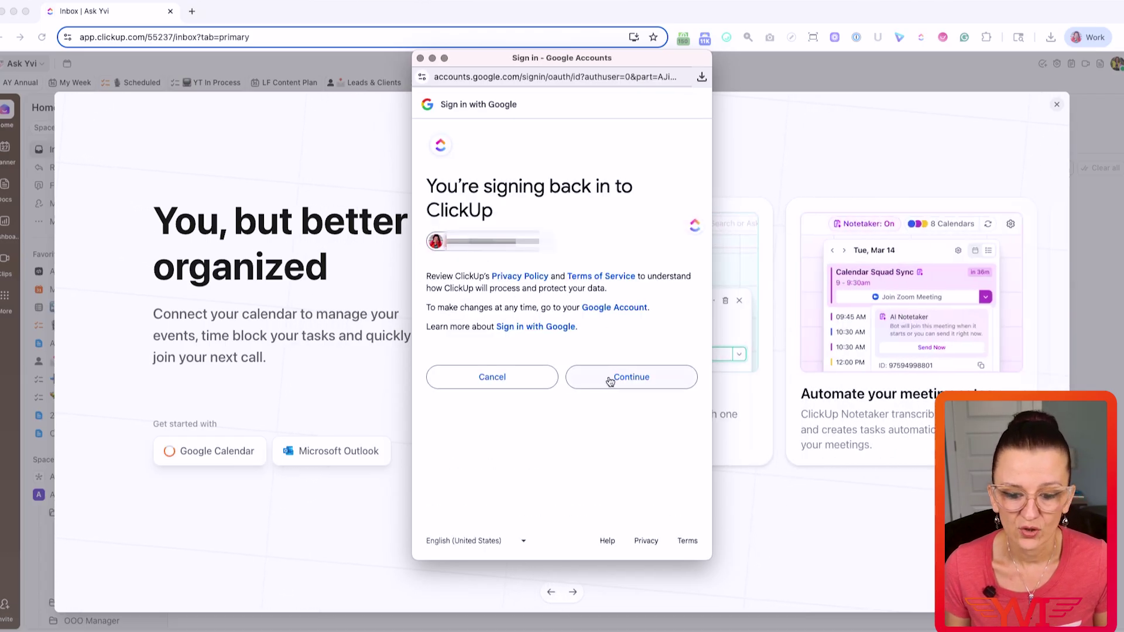
pyautogui.click(609, 377)
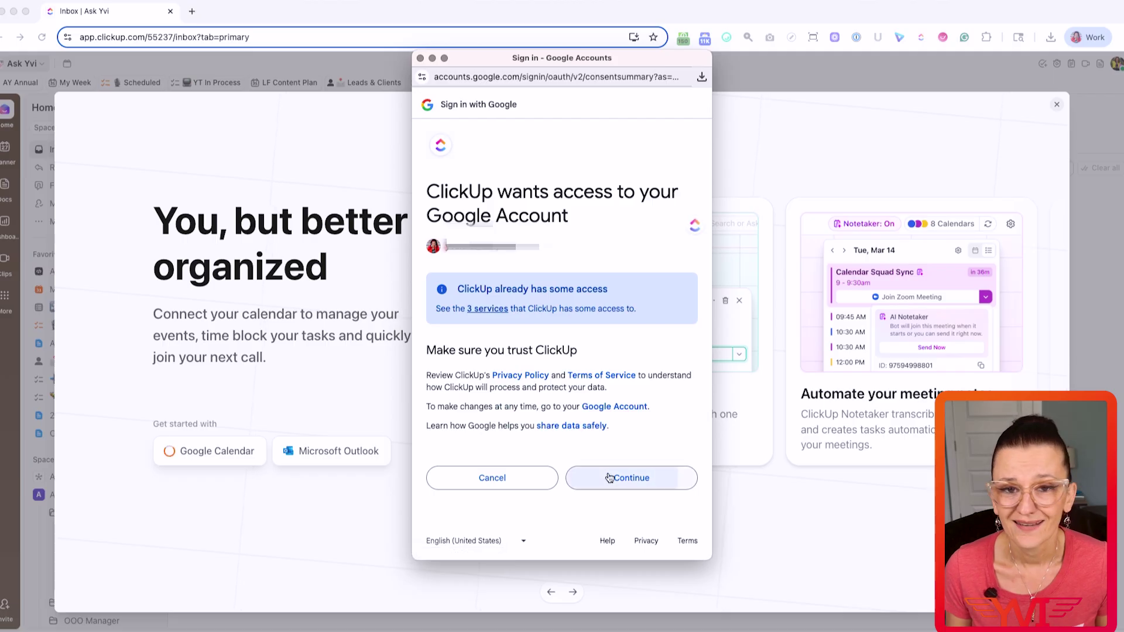
pyautogui.click(609, 475)
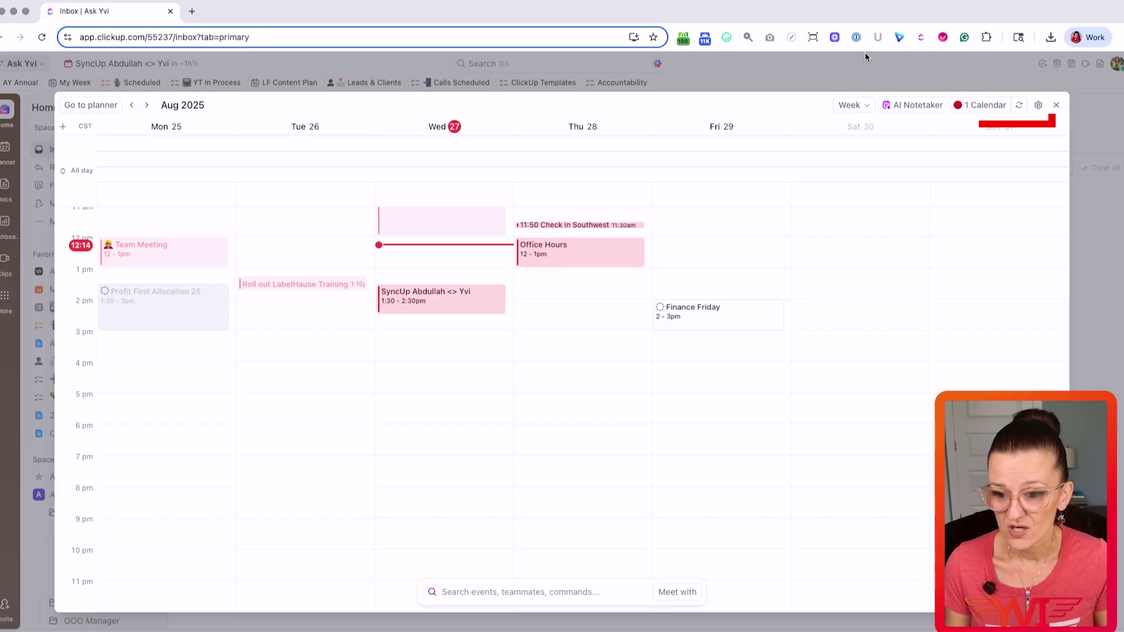
pyautogui.click(1039, 106)
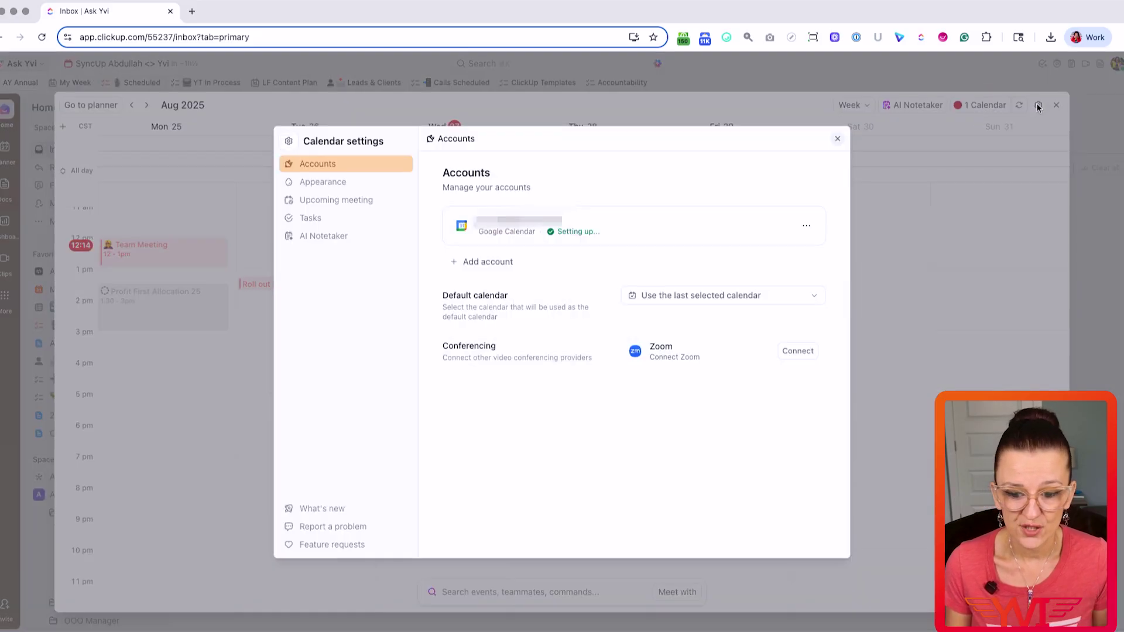
pyautogui.click(499, 262)
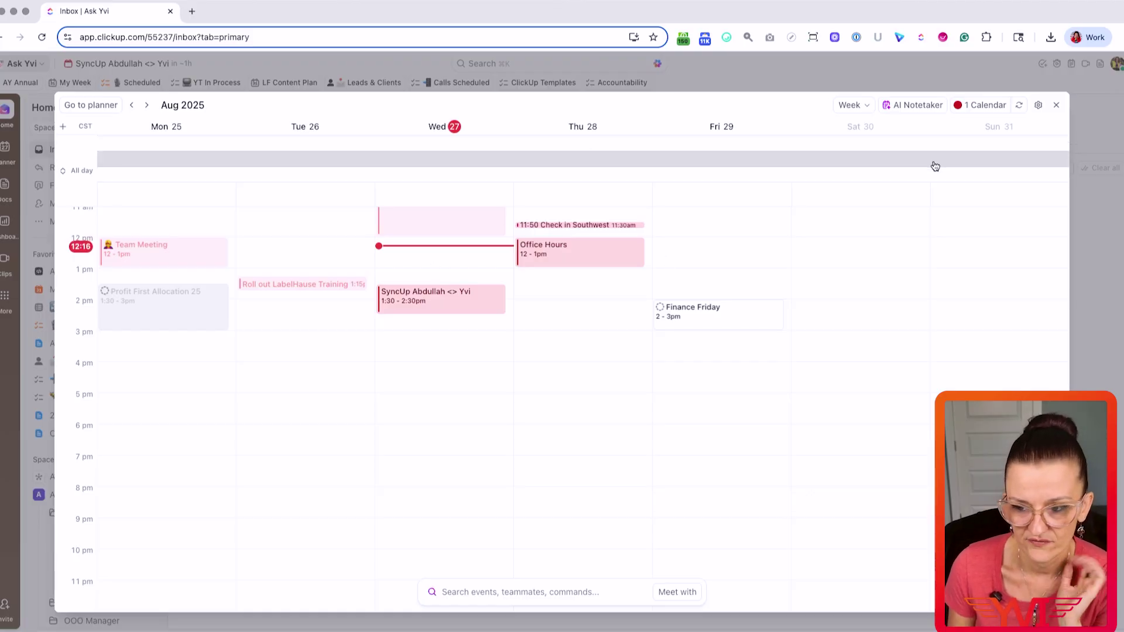
# Show the connected calendars list, where only Ask Yvi Biz is checked.
pyautogui.click(983, 108)
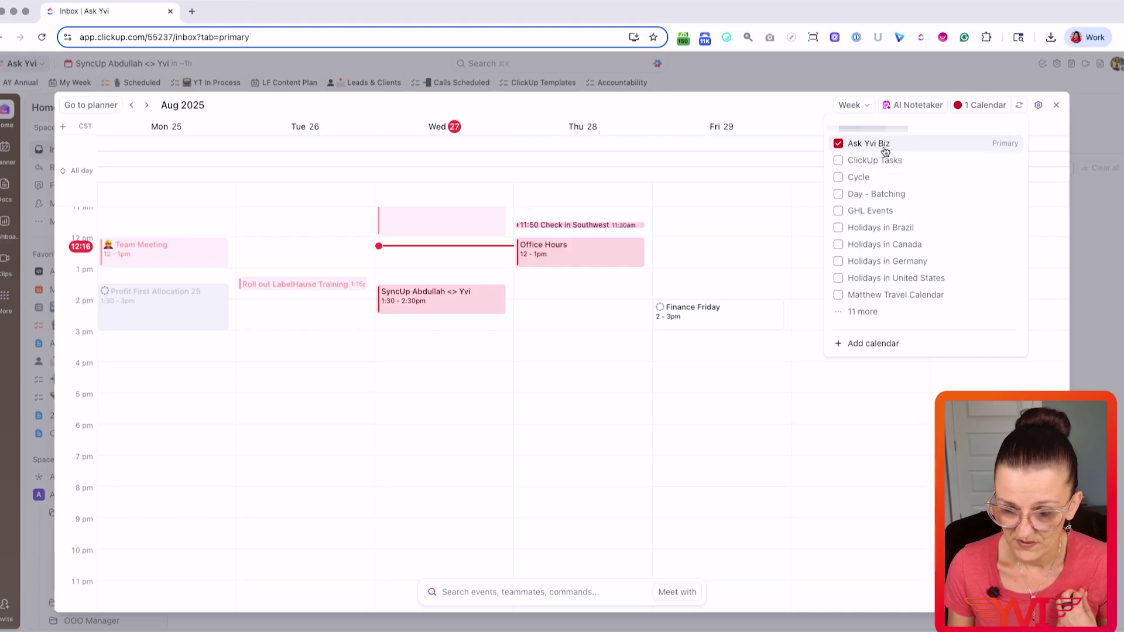
# Turn on the Routine, Swift Kick In The Ads, personal and Ask Yvi Calls calendars.
pyautogui.click(861, 312)
pyautogui.scroll(-2, 871, 250)
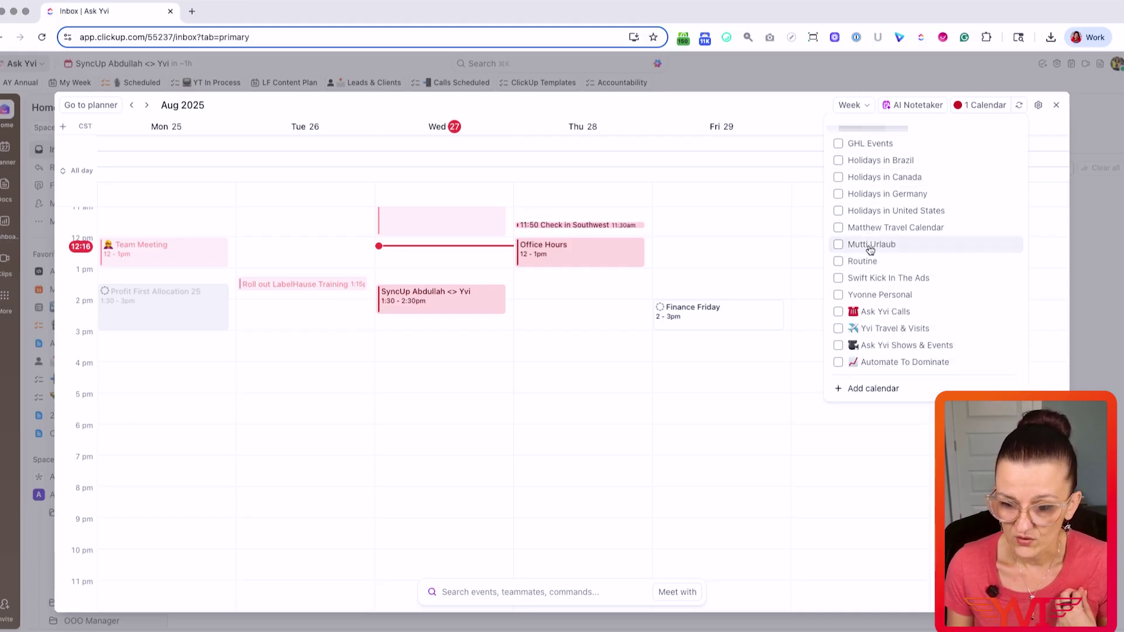
pyautogui.click(839, 263)
pyautogui.click(839, 279)
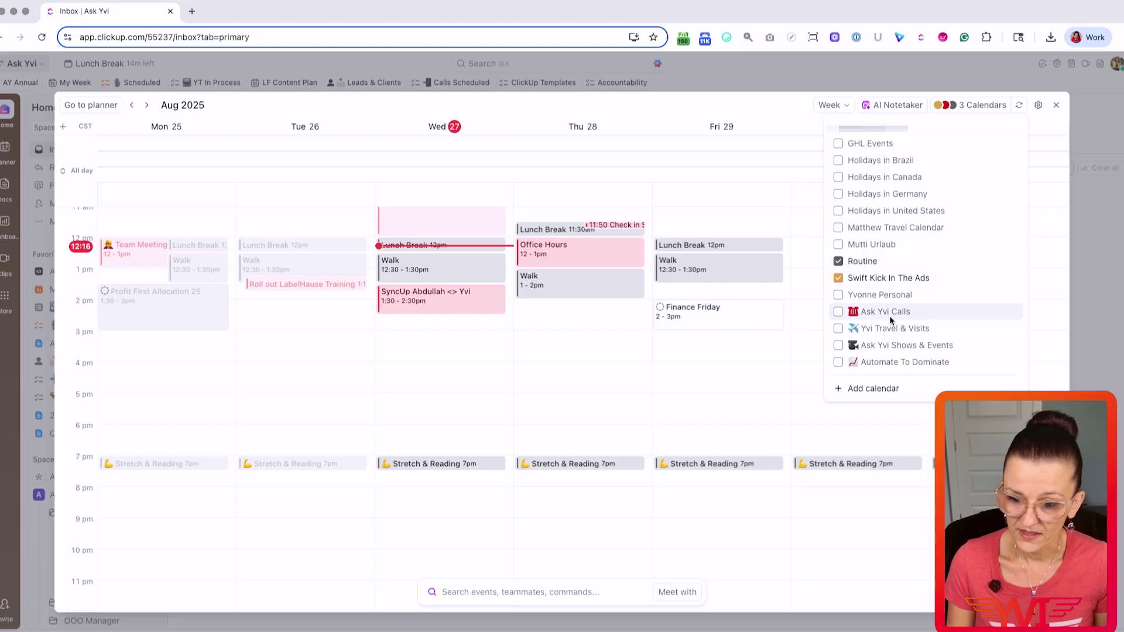
pyautogui.click(839, 296)
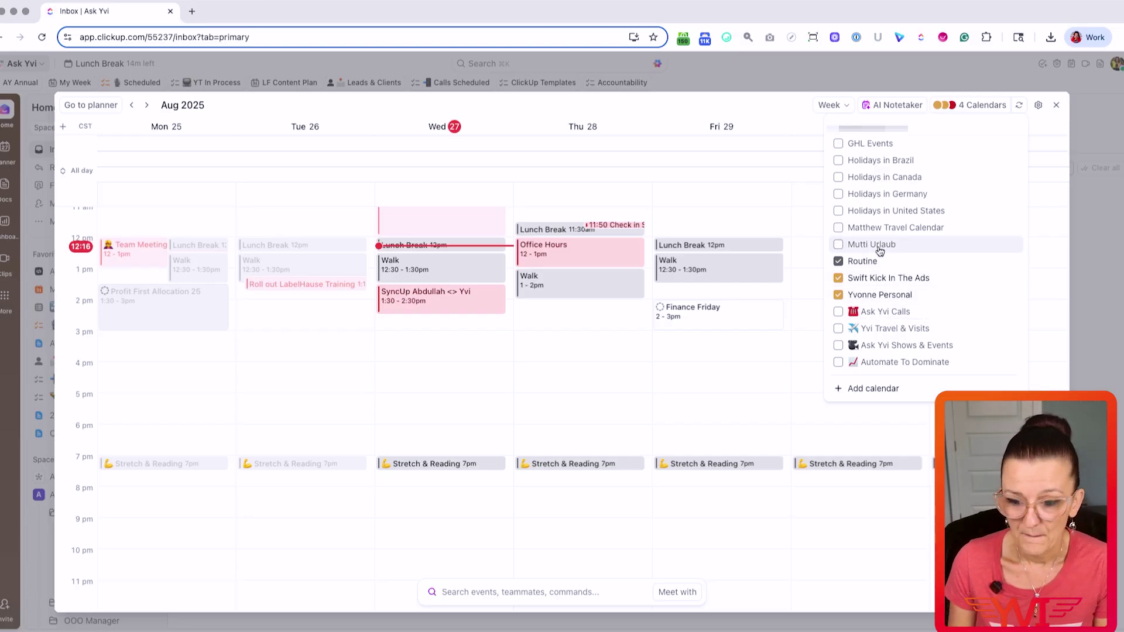
pyautogui.scroll(-1, 840, 296)
pyautogui.click(839, 297)
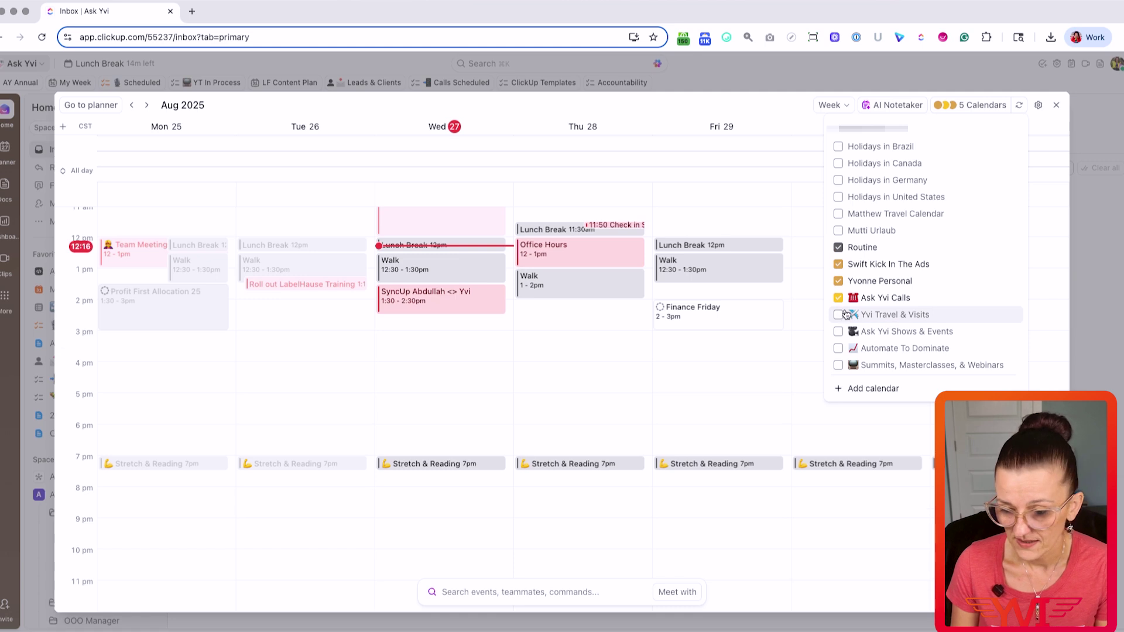
# Turn on Ask Yvi Shows & Events, Automate To Dominate, Summits, Launches and VIP Growth Lab calendars.
pyautogui.scroll(-2, 843, 313)
pyautogui.click(839, 291)
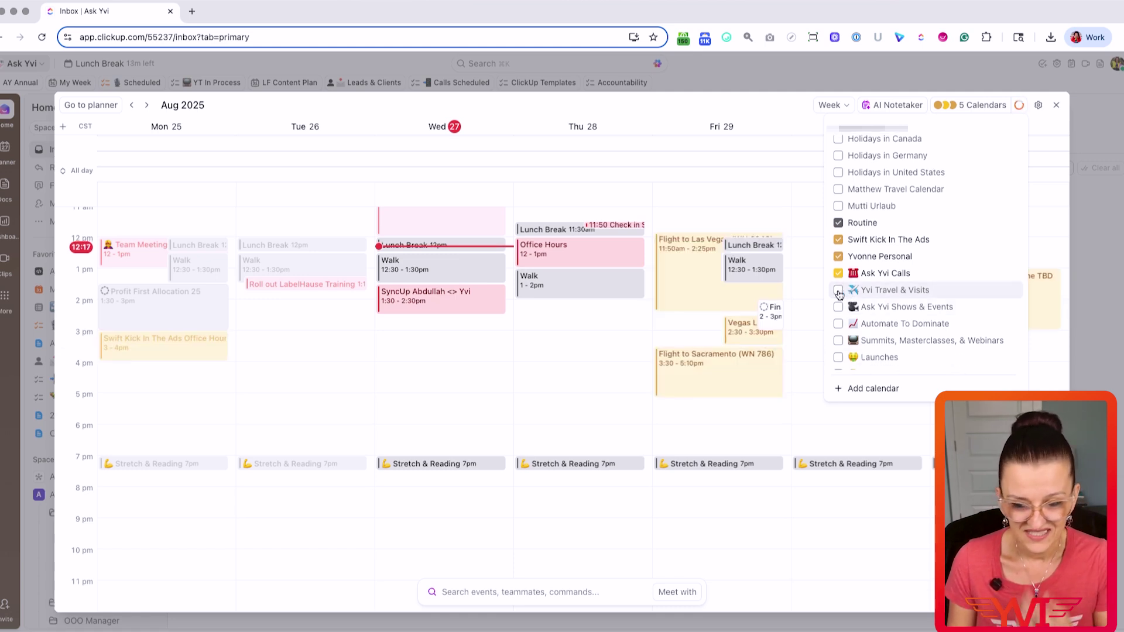
pyautogui.click(839, 307)
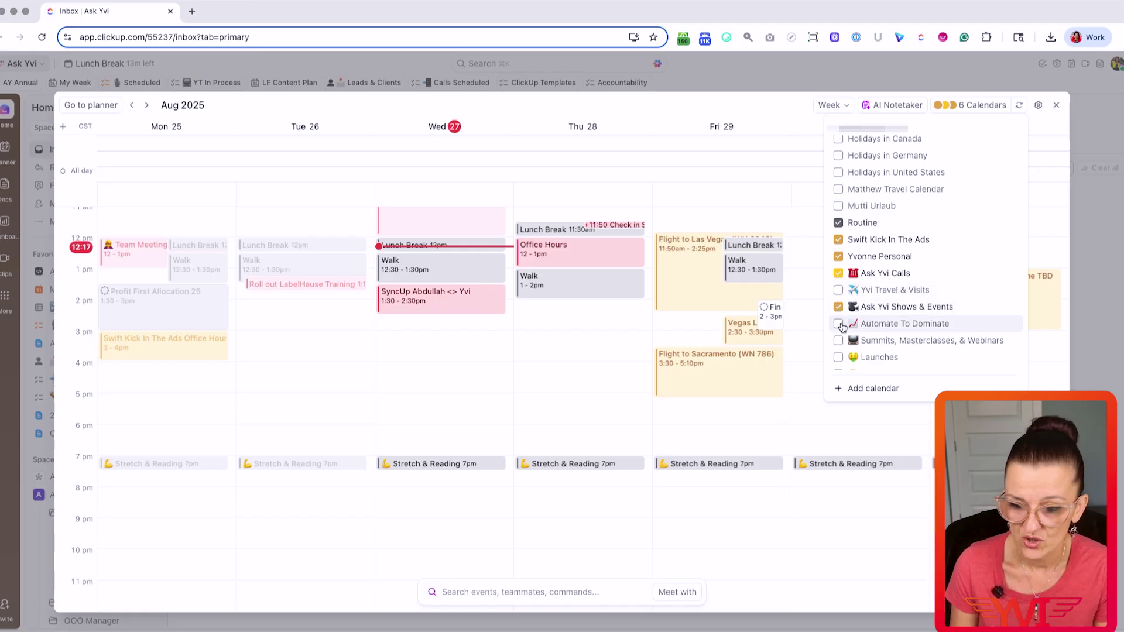
pyautogui.click(838, 324)
pyautogui.scroll(-1, 841, 326)
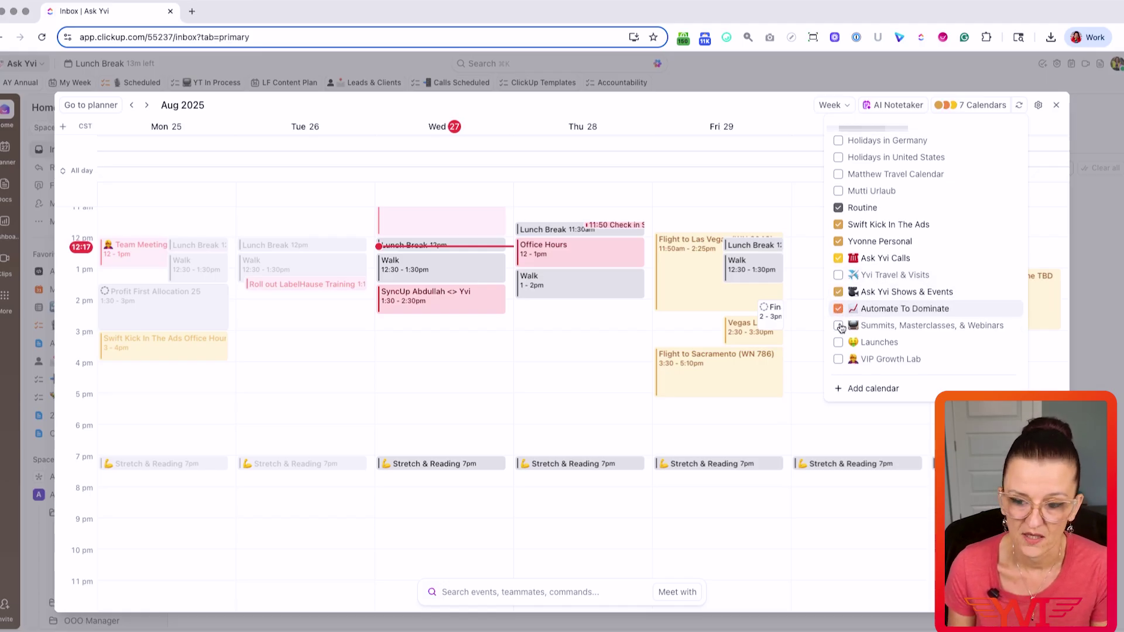
pyautogui.click(840, 326)
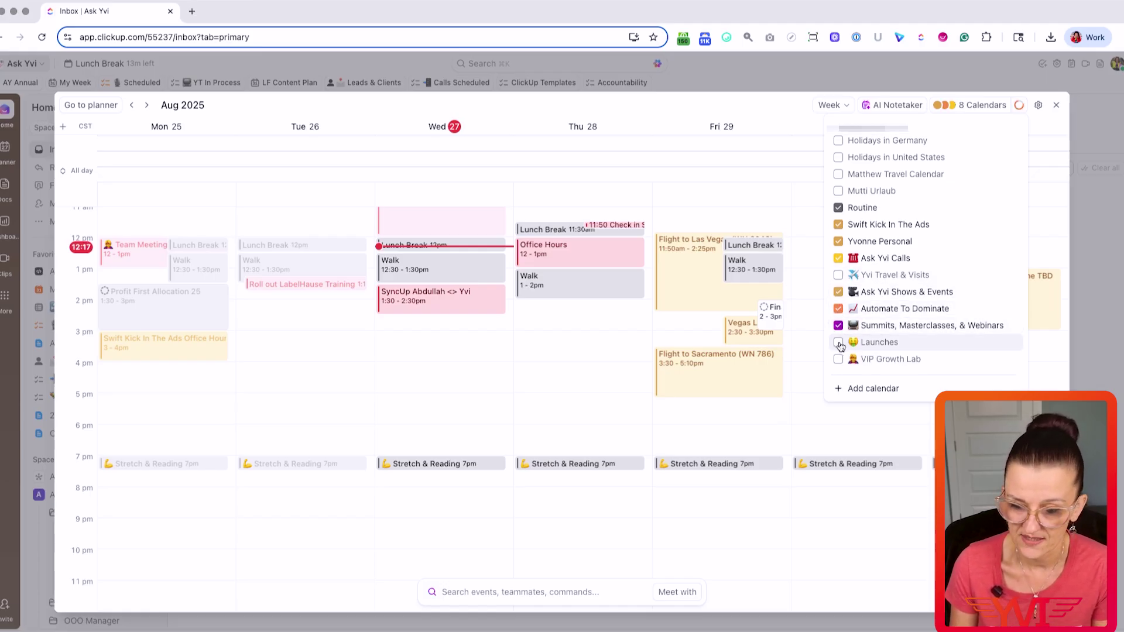
pyautogui.click(840, 344)
pyautogui.click(840, 359)
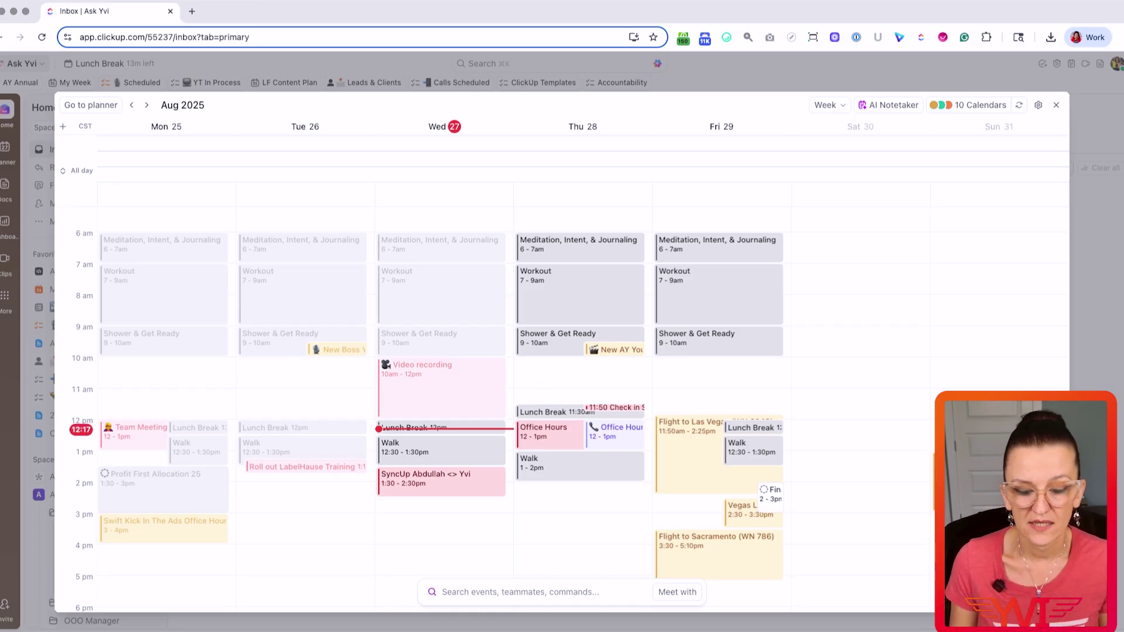
pyautogui.scroll(-2, 474, 386)
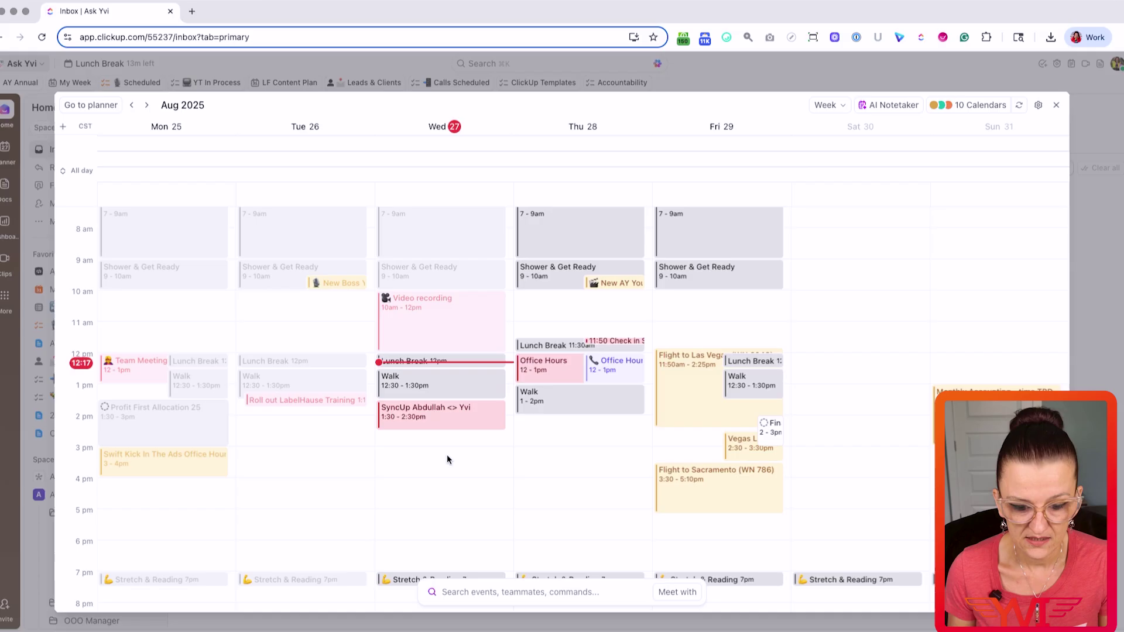
# Draft a 'test call' event on Wednesday, Aug 27, from 3 to 4 pm.
pyautogui.click(447, 454)
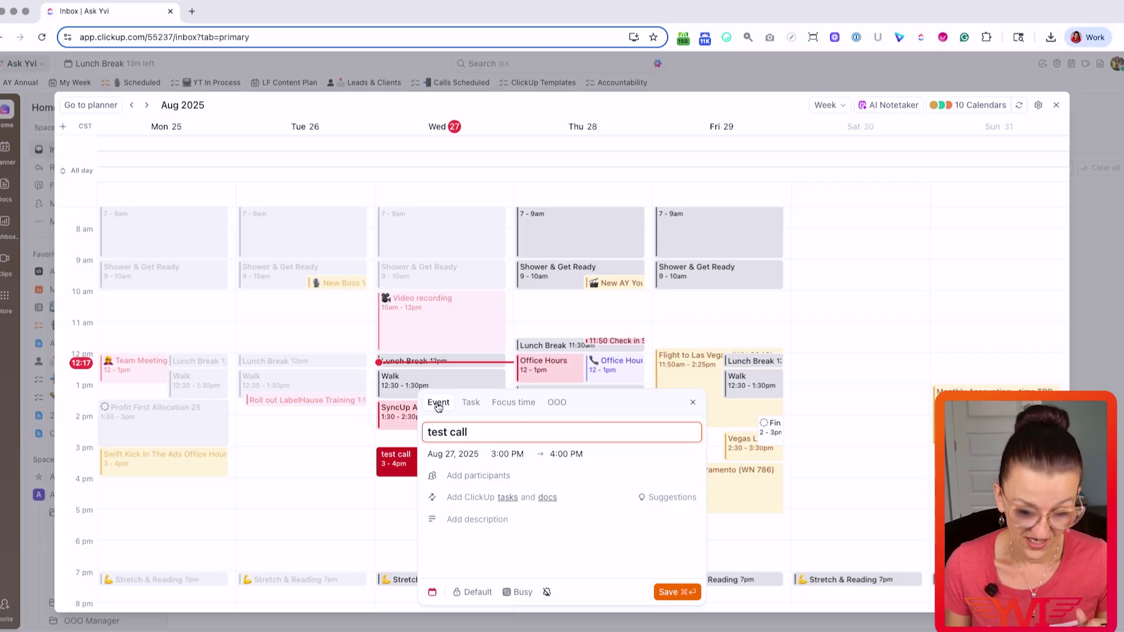
# Invite the suggested teammate to the test call and choose to create a Zoom link.
pyautogui.click(462, 476)
pyautogui.write('lub')
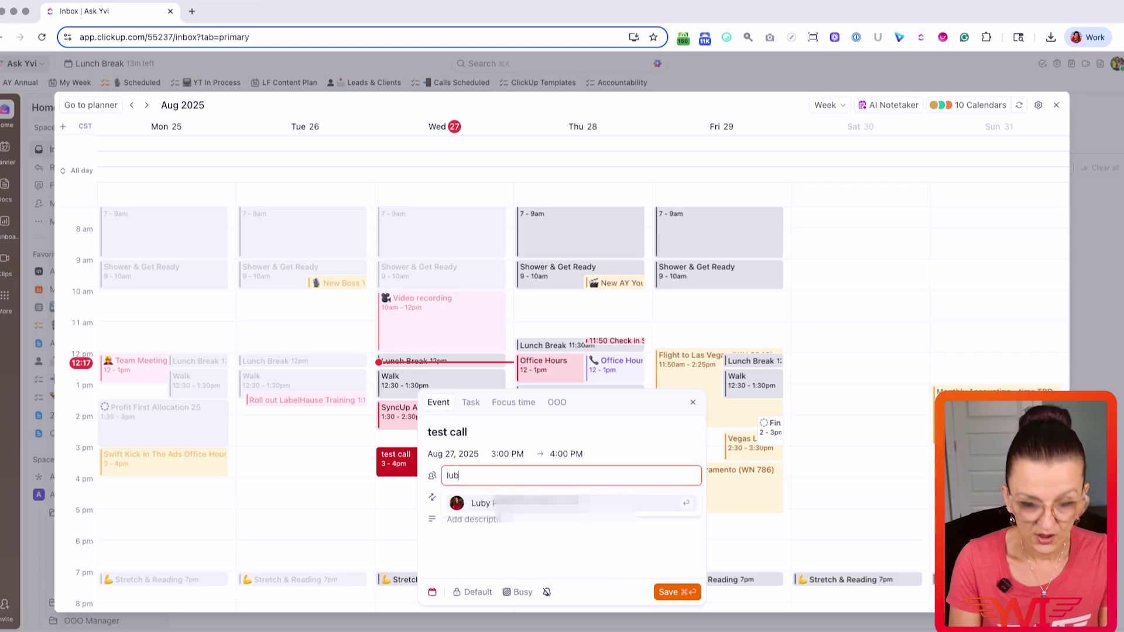
pyautogui.write('y')
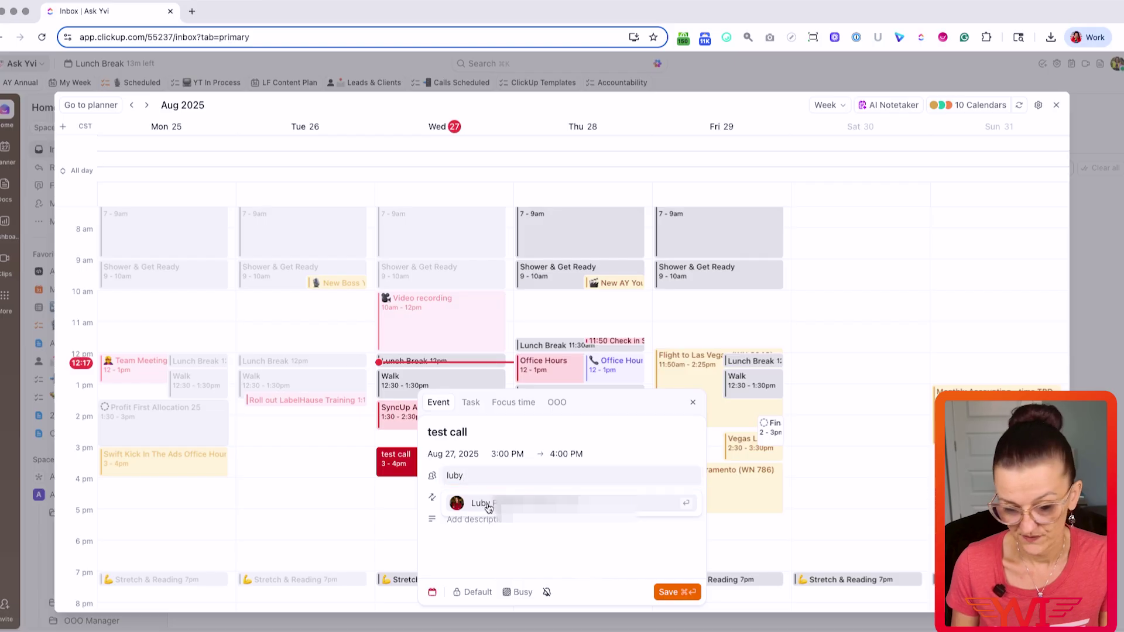
pyautogui.click(477, 503)
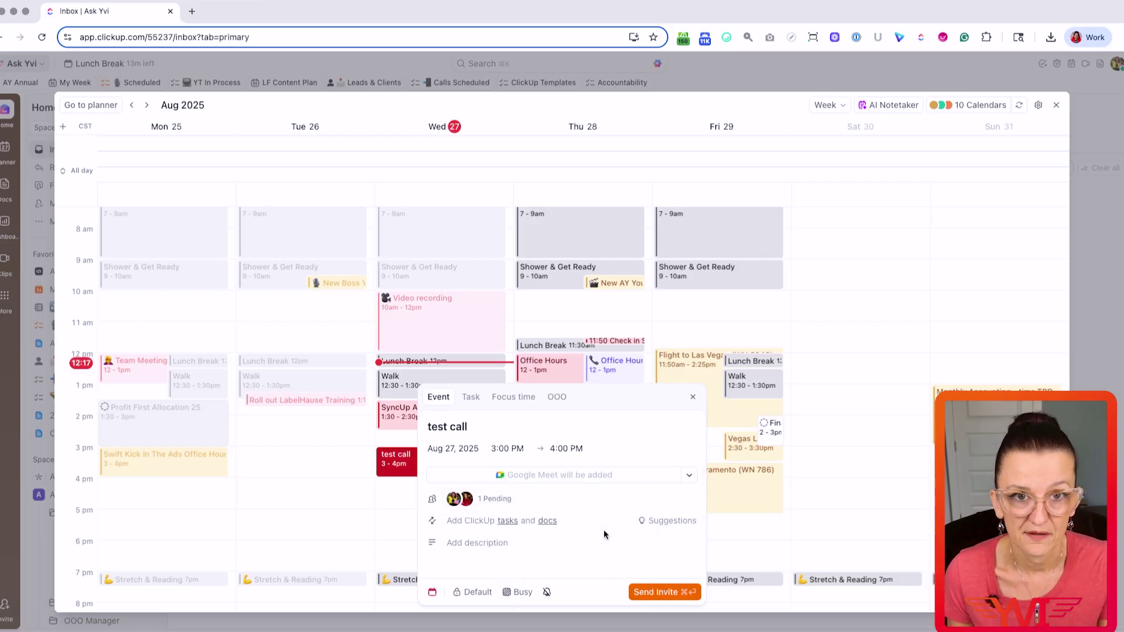
pyautogui.click(689, 478)
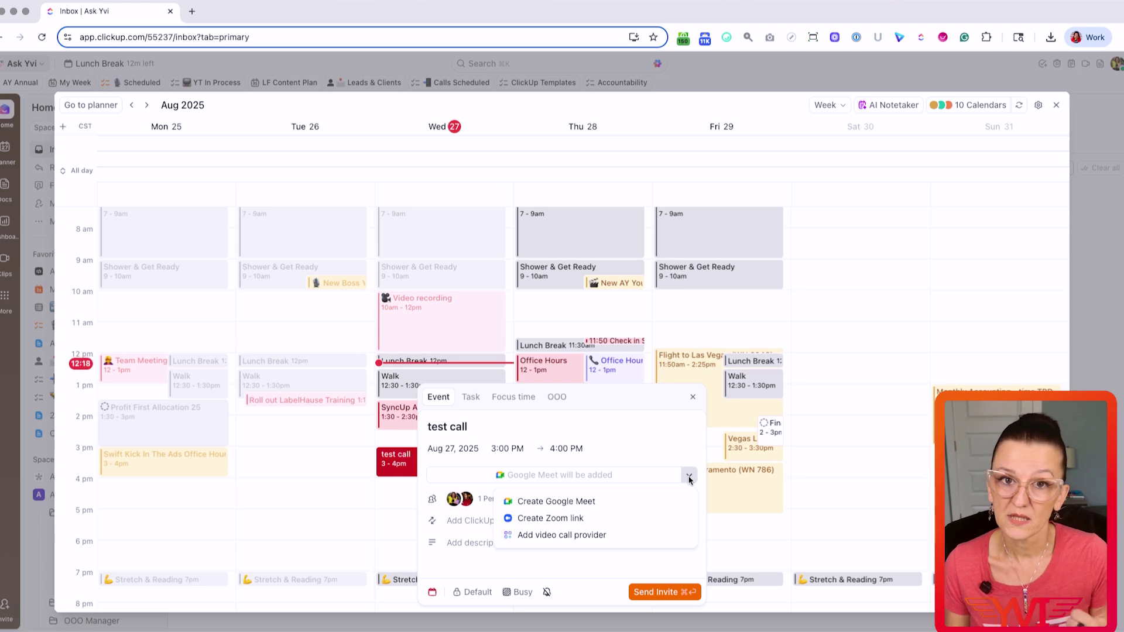
pyautogui.click(551, 519)
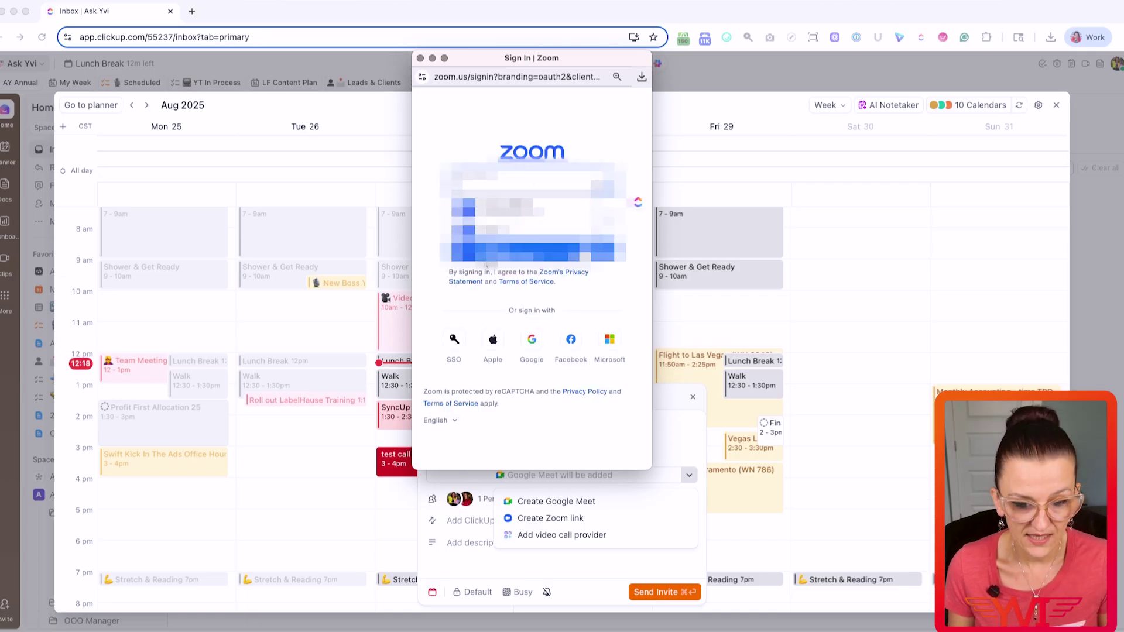
# Dismiss the Zoom sign-in popup and return to the test call form.
pyautogui.click(486, 257)
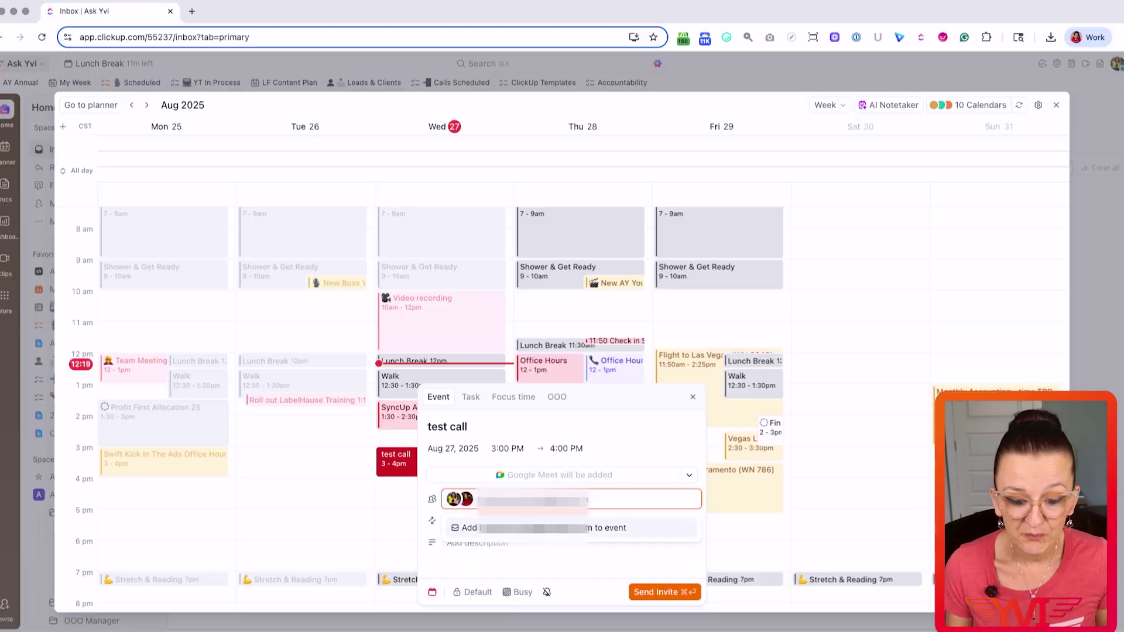
# Add a second guest to the test call and send the invitations.
pyautogui.click(533, 529)
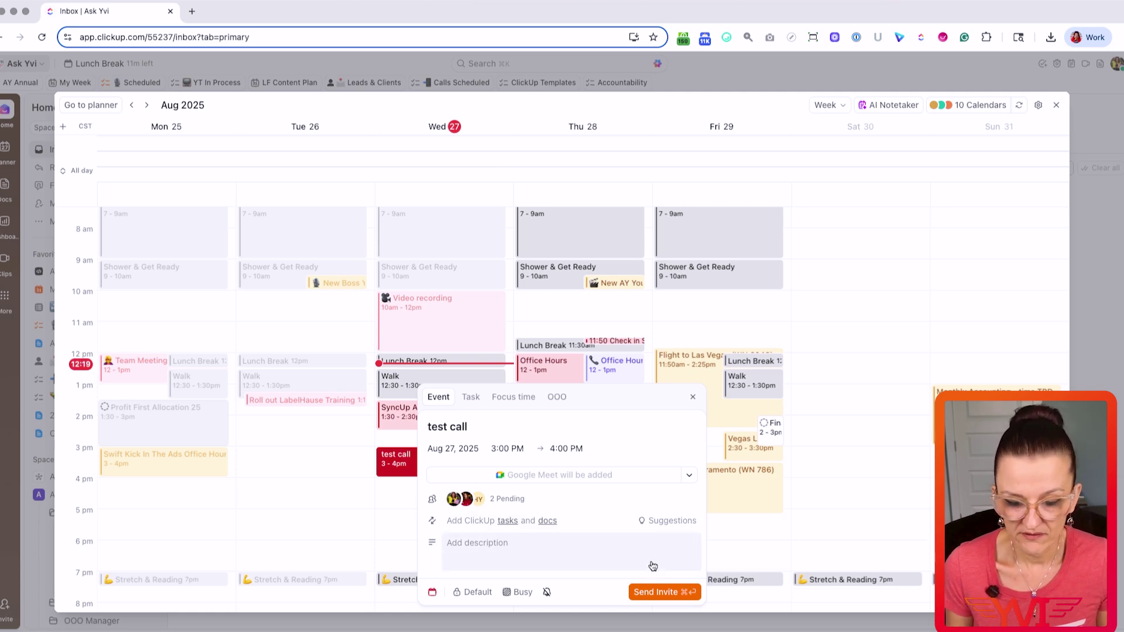
pyautogui.click(649, 593)
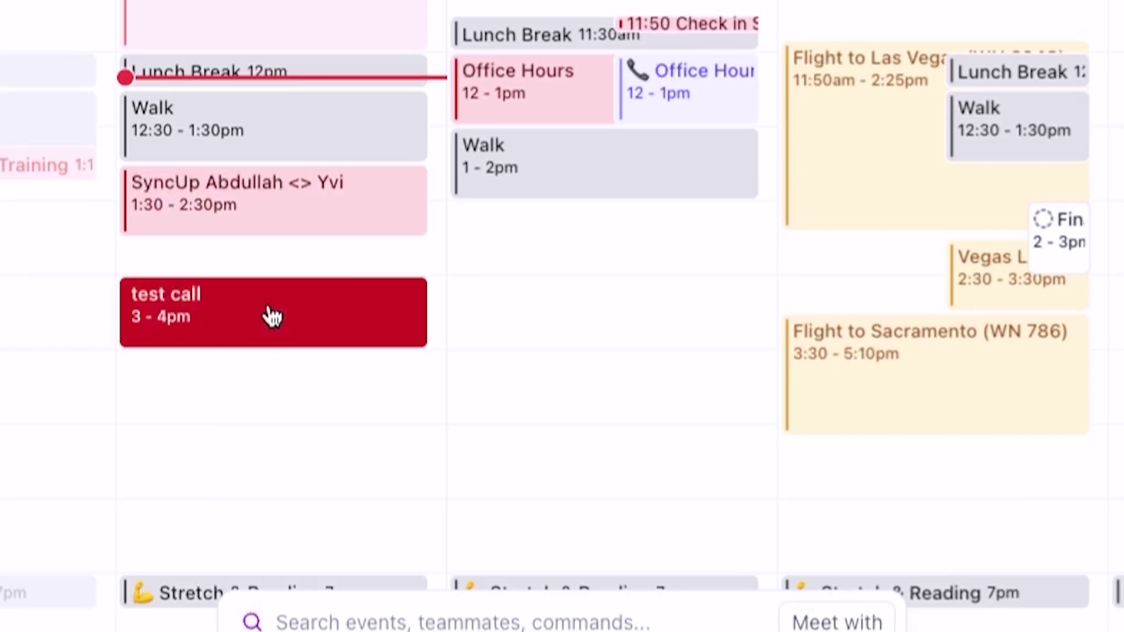
# Open the test call event to review its guest RSVPs, then close it.
pyautogui.click(439, 463)
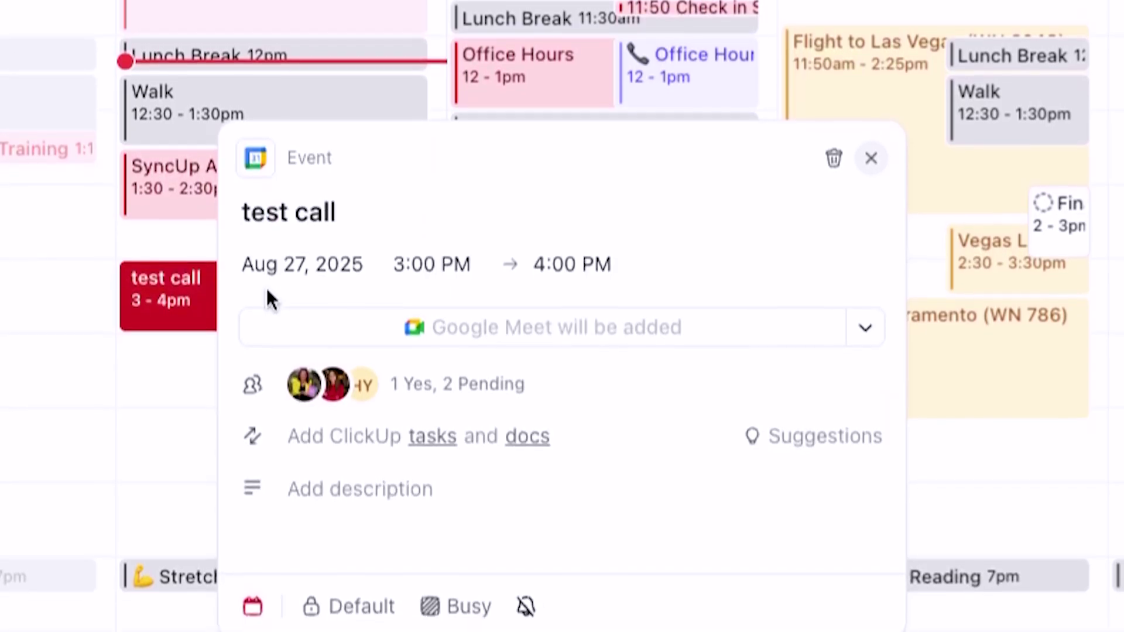
pyautogui.click(131, 380)
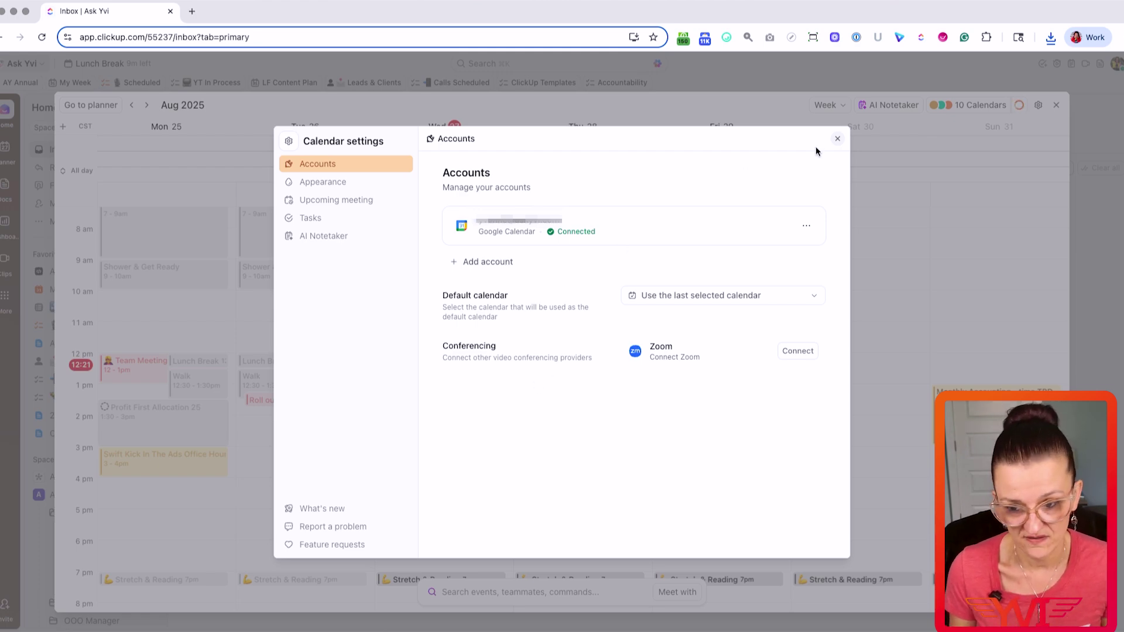
# Close the Calendar settings and reopen them to check the connected accounts.
pyautogui.click(838, 141)
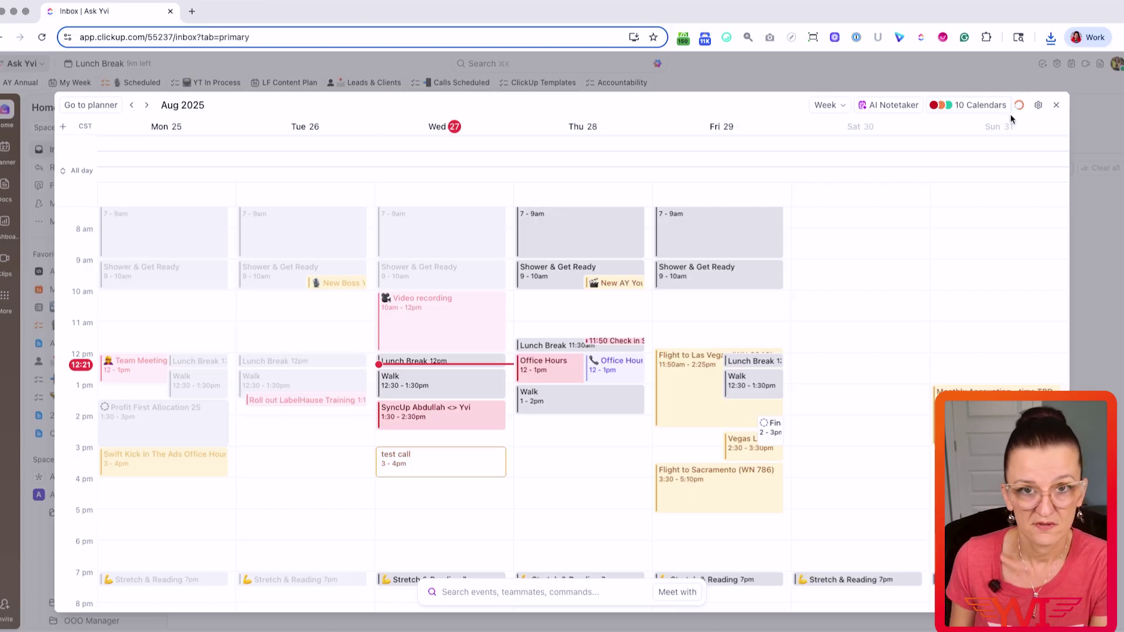
pyautogui.click(1038, 106)
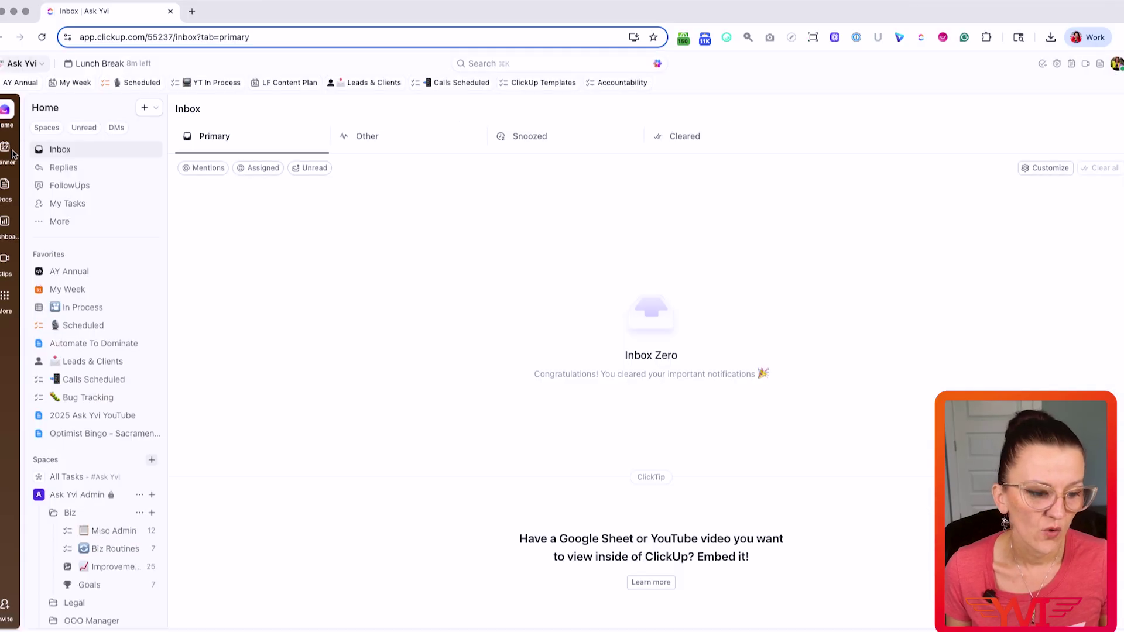
# Switch to the Planner to see the test call on Wednesday, Aug 27, 3–4 pm.
pyautogui.click(13, 155)
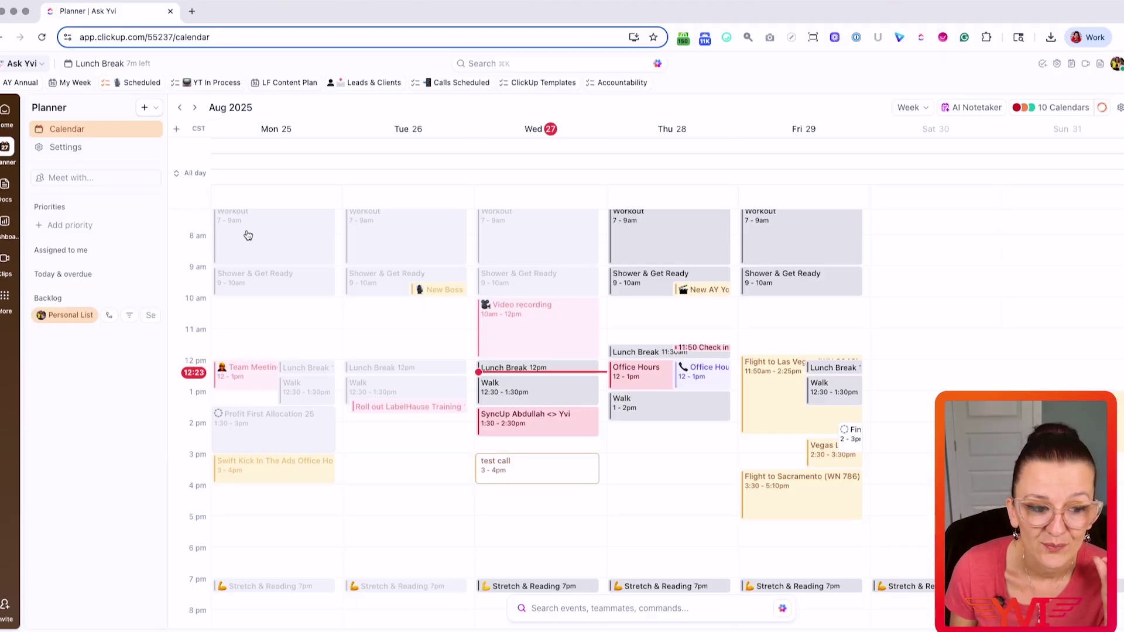
# Overlay the invited teammate's events, including Wednesday's test call, via Meet with… in the Planner.
pyautogui.click(74, 178)
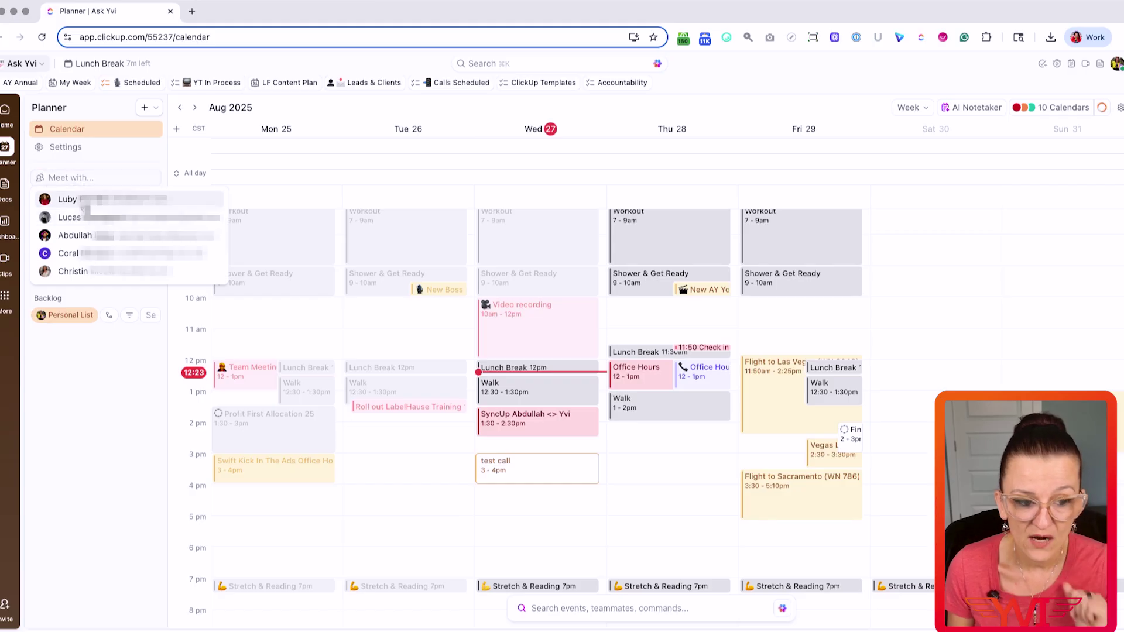
pyautogui.click(94, 195)
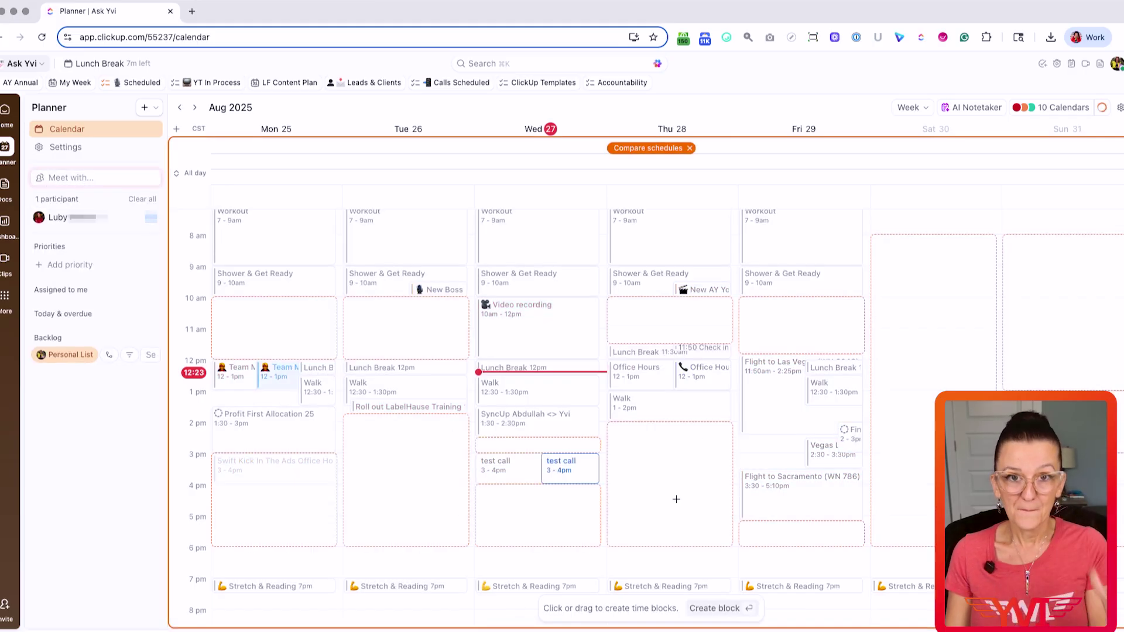
pyautogui.scroll(-1, 673, 495)
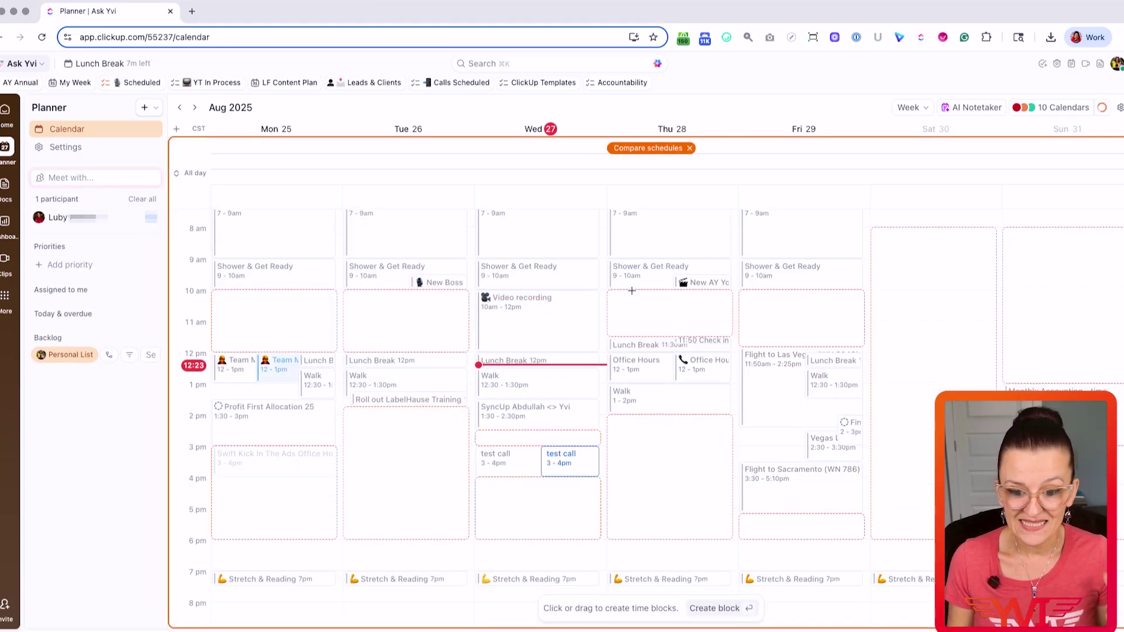